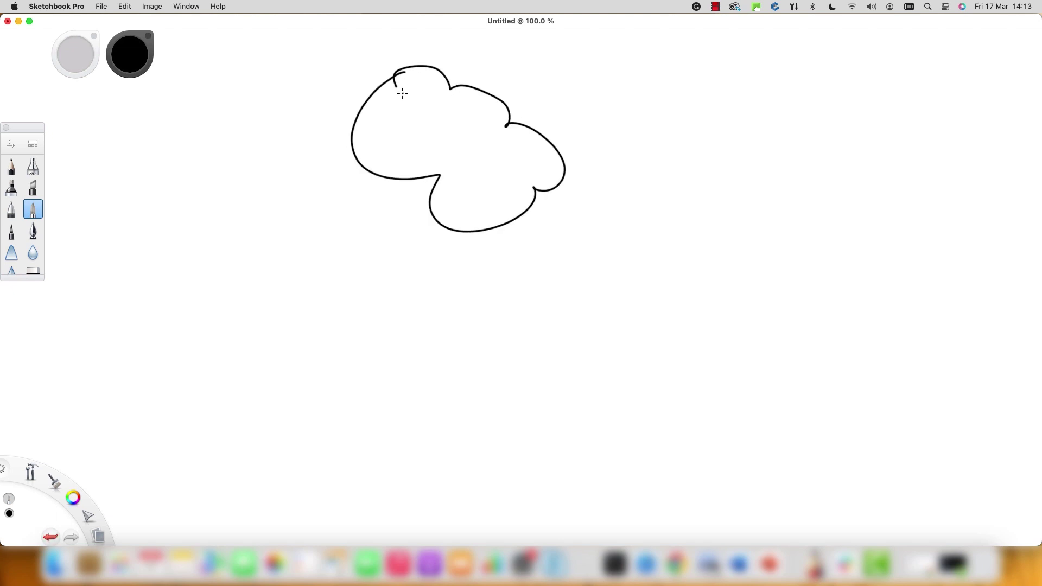
Draw a black curved arrow down from the cloud to an underlined 'Latency'
mouse_move(327, 181)
left_mouse_down()
mouse_move(281, 313)
mouse_move(325, 330)
mouse_move(350, 310)
mouse_move(342, 305)
mouse_move(377, 330)
mouse_move(428, 324)
left_mouse_up()
left_click_drag(448, 286, 445, 324)
mouse_move(437, 307)
left_mouse_down()
mouse_move(461, 305)
mouse_move(492, 324)
left_mouse_up()
mouse_move(498, 307)
left_mouse_down()
mouse_move(506, 350)
mouse_move(498, 340)
left_mouse_up()
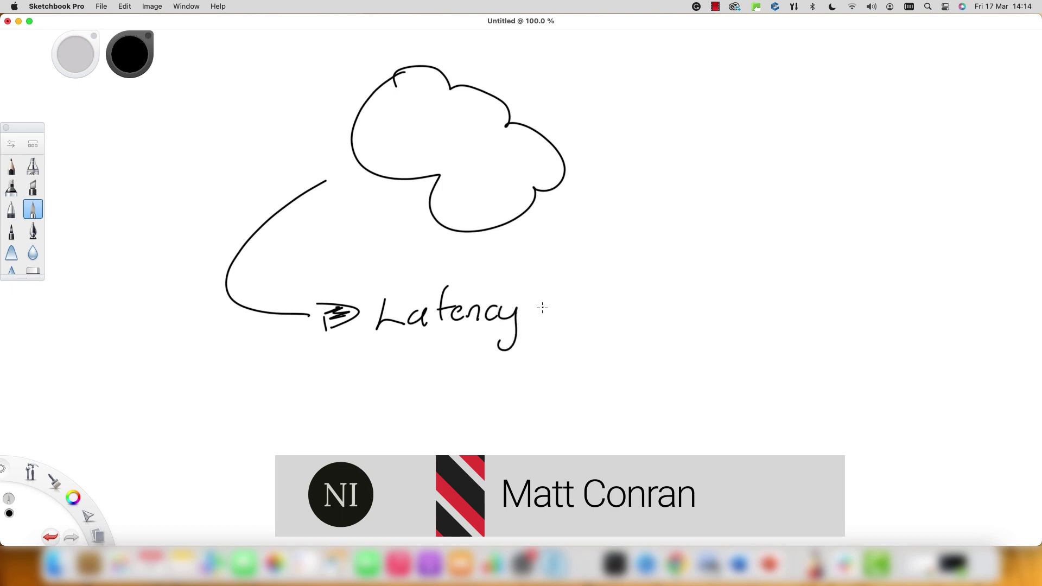
mouse_move(423, 344)
left_mouse_down()
mouse_move(476, 339)
mouse_move(486, 350)
left_mouse_up()
Extend the note to 'Latency + Jitter', dotting the i
mouse_move(555, 290)
left_mouse_down()
mouse_move(553, 316)
mouse_move(566, 304)
left_mouse_up()
mouse_move(572, 283)
left_mouse_down()
mouse_move(582, 281)
mouse_move(575, 316)
mouse_move(599, 316)
left_mouse_up()
left_click_drag(619, 279, 622, 316)
left_click_drag(606, 301, 660, 314)
left_click(602, 286)
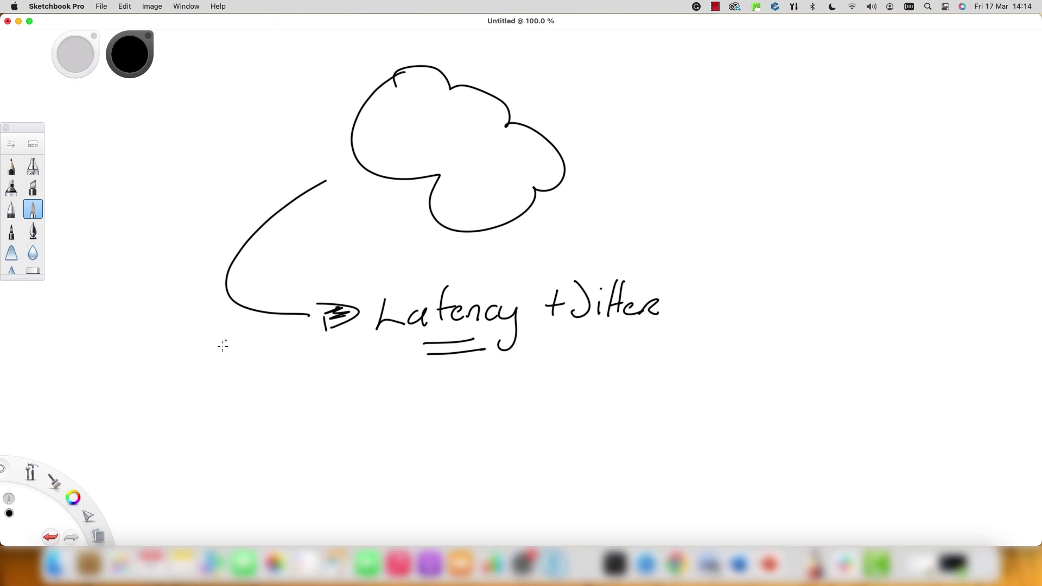
Draw a second curved arrow below and handwrite 'Blackouts + Brownouts'
mouse_move(221, 350)
left_mouse_down()
mouse_move(329, 455)
mouse_move(359, 443)
mouse_move(341, 434)
mouse_move(387, 449)
left_mouse_up()
left_click_drag(388, 412, 389, 449)
mouse_move(425, 410)
left_mouse_down()
mouse_move(420, 449)
mouse_move(511, 432)
mouse_move(520, 448)
mouse_move(561, 429)
mouse_move(563, 448)
left_mouse_up()
mouse_move(554, 434)
left_mouse_down()
mouse_move(595, 440)
mouse_move(631, 422)
mouse_move(747, 437)
left_mouse_up()
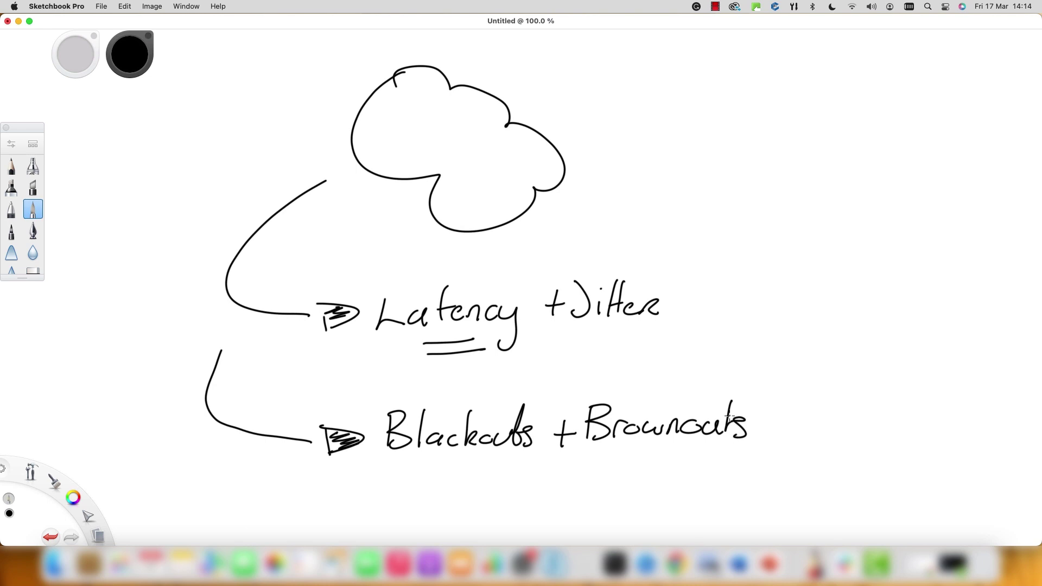
Switch the ink to red, draw a brace right of the cloud, and write 'Fixed'
left_click(74, 497)
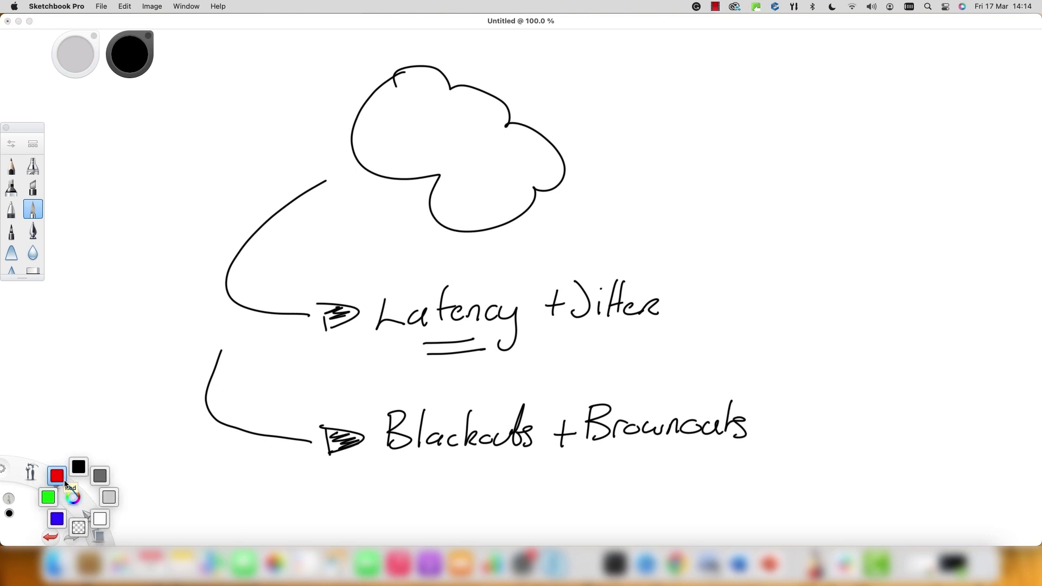
left_click(58, 477)
mouse_move(579, 57)
left_mouse_down()
mouse_move(600, 131)
mouse_move(577, 212)
left_mouse_up()
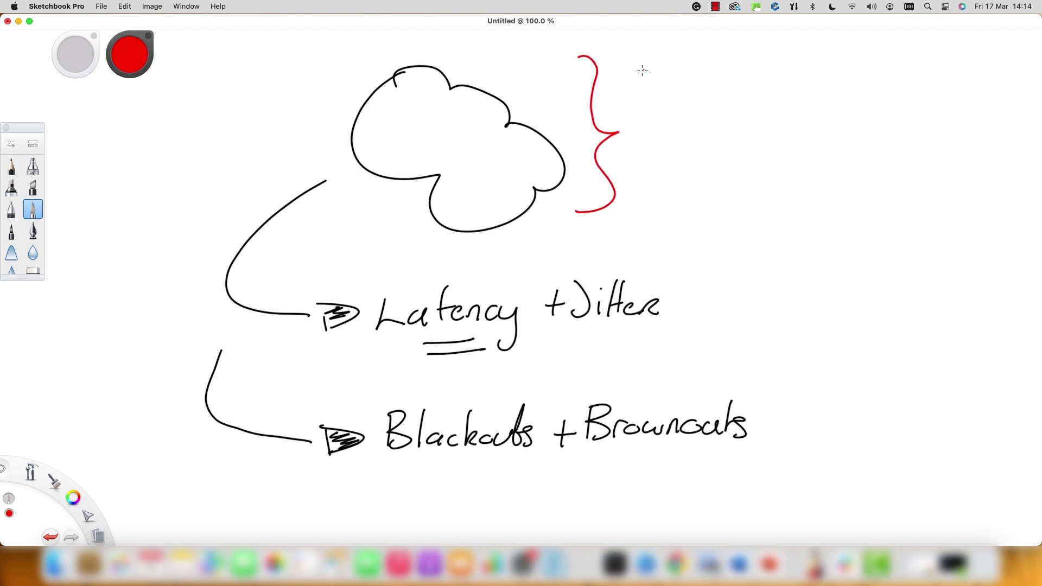
mouse_move(638, 70)
left_mouse_down()
mouse_move(668, 67)
mouse_move(638, 111)
left_mouse_up()
mouse_move(640, 101)
left_mouse_down()
mouse_move(662, 96)
mouse_move(670, 109)
left_mouse_up()
mouse_move(678, 91)
left_mouse_down()
mouse_move(695, 111)
mouse_move(685, 112)
mouse_move(746, 114)
left_mouse_up()
Complete the red note 'Fixed B/W' and draw the red arrow beneath it
left_click_drag(779, 84, 780, 115)
mouse_move(775, 82)
left_mouse_down()
mouse_move(798, 81)
mouse_move(792, 115)
left_mouse_up()
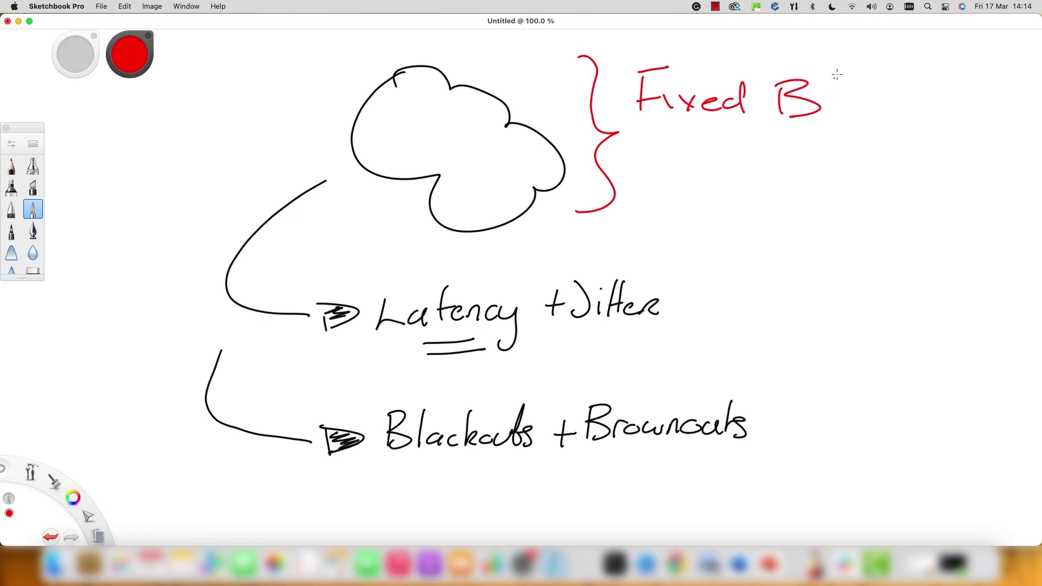
mouse_move(837, 75)
left_mouse_down()
mouse_move(835, 123)
mouse_move(876, 99)
left_mouse_up()
left_click_drag(637, 147, 669, 146)
mouse_move(643, 161)
left_mouse_down()
mouse_move(677, 168)
mouse_move(685, 152)
mouse_move(722, 163)
mouse_move(753, 153)
mouse_move(796, 163)
mouse_move(815, 154)
mouse_move(829, 166)
mouse_move(906, 163)
left_mouse_up()
Add a circled X after 'congestion'
mouse_move(899, 139)
left_mouse_down()
mouse_move(885, 169)
mouse_move(926, 154)
mouse_move(904, 144)
left_mouse_up()
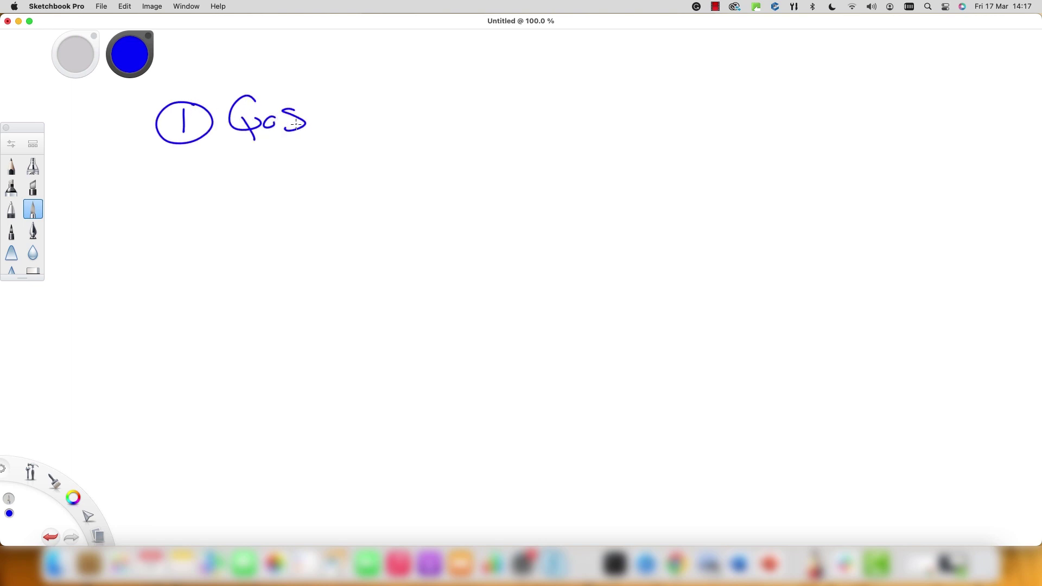
Switch to black and draw a branch from QoS labelled '1st =>'
left_click(74, 497)
left_click(77, 467)
left_click_drag(324, 110, 361, 84)
mouse_move(364, 79)
left_mouse_down()
mouse_move(383, 79)
mouse_move(374, 92)
left_mouse_up()
mouse_move(365, 79)
left_mouse_down()
mouse_move(373, 100)
mouse_move(395, 92)
left_mouse_up()
mouse_move(404, 77)
left_mouse_down()
mouse_move(414, 76)
mouse_move(400, 91)
left_mouse_up()
mouse_move(429, 61)
left_mouse_down()
mouse_move(427, 93)
mouse_move(439, 79)
mouse_move(488, 78)
left_mouse_up()
mouse_move(466, 91)
left_mouse_down()
mouse_move(495, 96)
mouse_move(548, 68)
left_mouse_up()
left_click(529, 78)
Write 'Voice & Video' after the arrow and box it
left_click_drag(550, 95, 575, 86)
left_click_drag(585, 78, 593, 96)
mouse_move(598, 90)
left_mouse_down()
mouse_move(656, 92)
mouse_move(696, 69)
left_mouse_up()
left_click(671, 70)
mouse_move(701, 74)
left_mouse_down()
mouse_move(701, 96)
mouse_move(744, 93)
mouse_move(750, 81)
left_mouse_up()
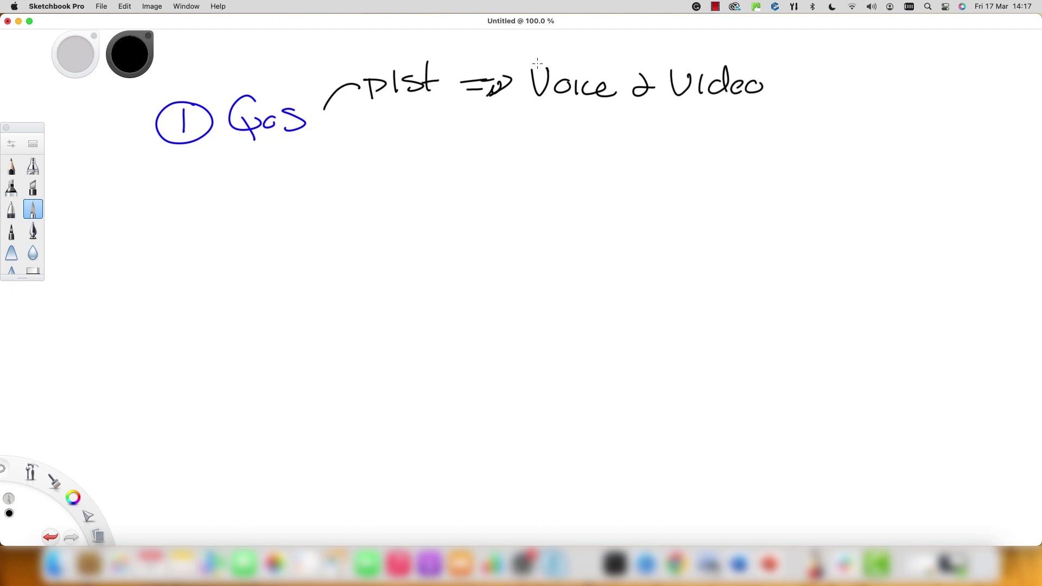
mouse_move(520, 53)
left_mouse_down()
mouse_move(521, 116)
mouse_move(791, 101)
mouse_move(789, 56)
mouse_move(785, 102)
left_mouse_up()
Draw a second QoS branch '2nd => other' and box 'other'
mouse_move(319, 145)
left_mouse_down()
mouse_move(342, 189)
mouse_move(374, 196)
left_mouse_up()
mouse_move(411, 166)
left_mouse_down()
mouse_move(402, 171)
mouse_move(427, 186)
mouse_move(454, 160)
mouse_move(453, 196)
mouse_move(502, 185)
left_mouse_up()
left_click_drag(487, 194, 514, 200)
left_click_drag(583, 180, 602, 197)
mouse_move(597, 189)
left_mouse_down()
mouse_move(617, 183)
mouse_move(628, 198)
mouse_move(646, 195)
left_mouse_up()
mouse_move(642, 196)
left_mouse_down()
mouse_move(654, 184)
mouse_move(658, 195)
left_mouse_up()
mouse_move(555, 151)
left_mouse_down()
mouse_move(554, 211)
mouse_move(698, 219)
mouse_move(694, 153)
mouse_move(707, 227)
left_mouse_up()
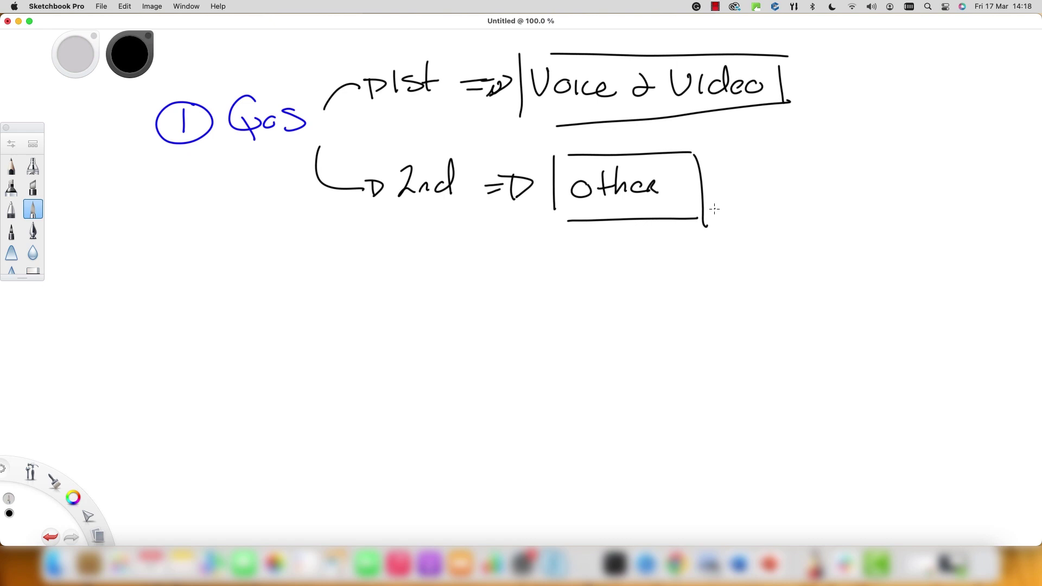
left_click(79, 501)
In green, draw a brace beside both boxes and write a double-underlined 'PBR'
left_click(58, 493)
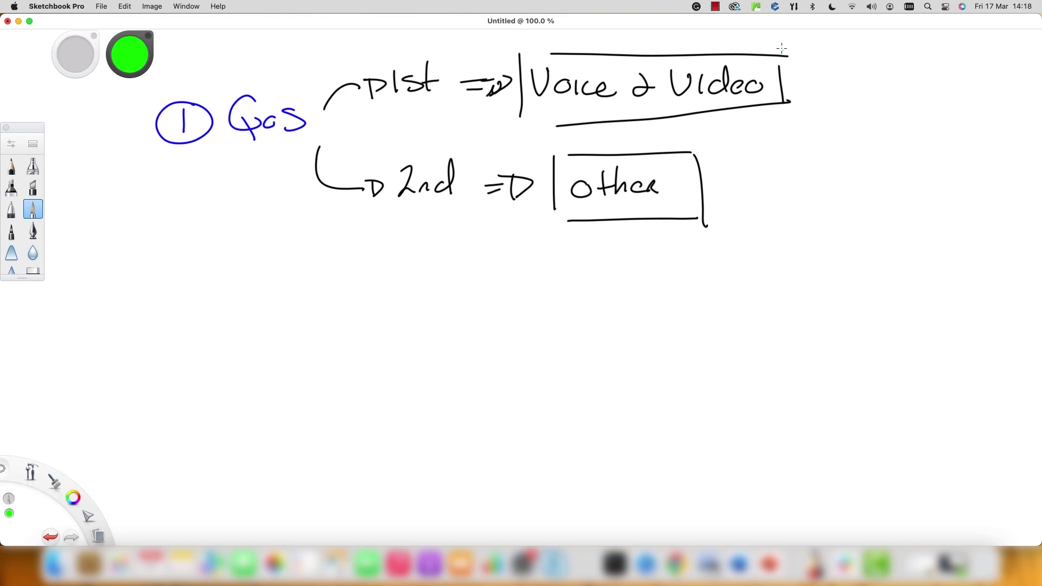
mouse_move(785, 44)
left_mouse_down()
mouse_move(800, 57)
mouse_move(759, 228)
left_mouse_up()
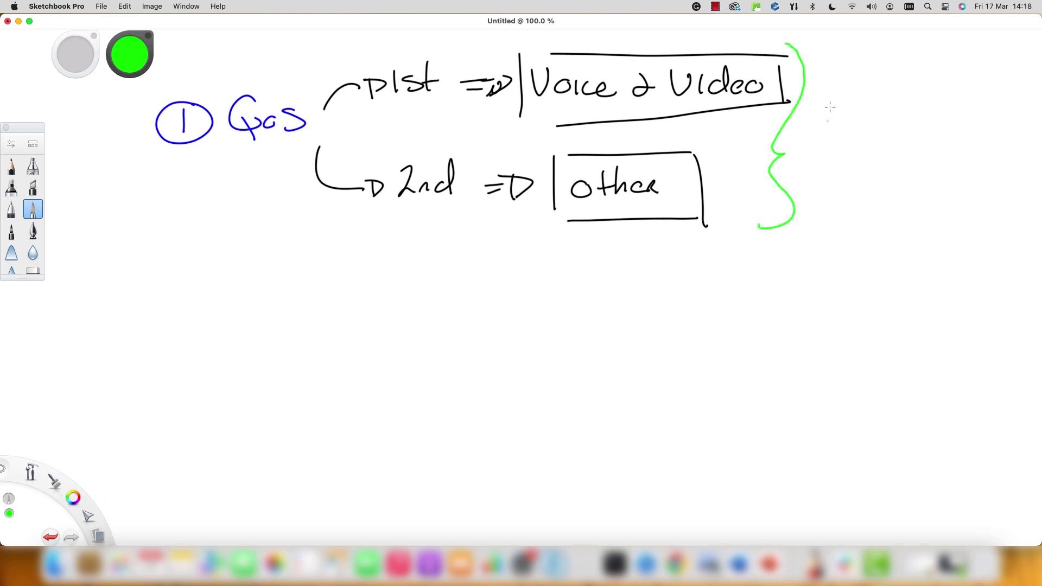
left_click_drag(802, 124, 803, 157)
mouse_move(803, 125)
left_mouse_down()
mouse_move(827, 130)
mouse_move(805, 142)
left_mouse_up()
mouse_move(834, 126)
left_mouse_down()
mouse_move(841, 160)
mouse_move(828, 162)
left_mouse_up()
mouse_move(868, 120)
left_mouse_down()
mouse_move(868, 158)
mouse_move(886, 157)
left_mouse_up()
mouse_move(808, 181)
left_mouse_down()
mouse_move(889, 179)
mouse_move(889, 191)
left_mouse_up()
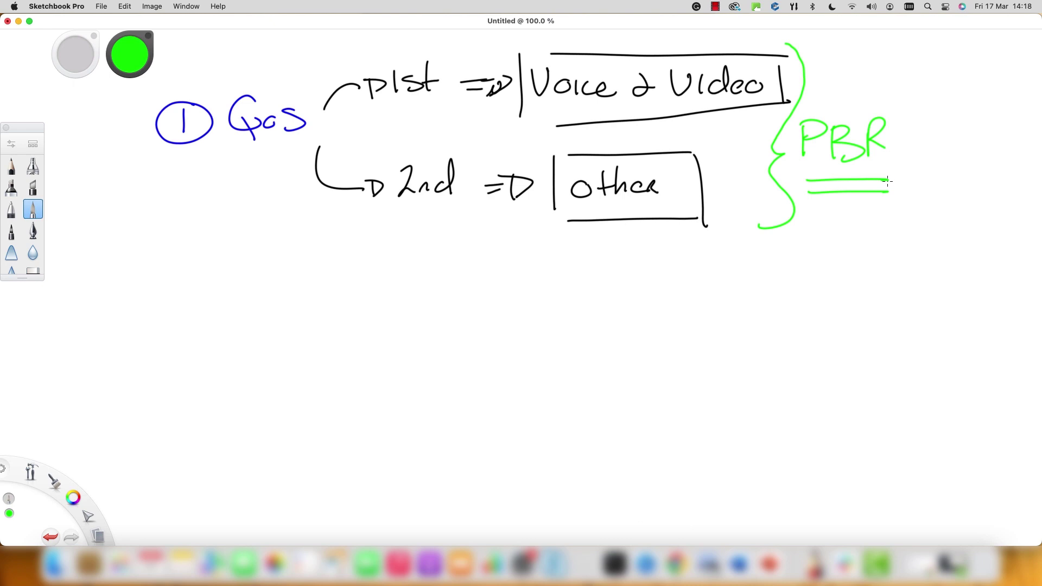
Add three green question marks after PBR and box them
left_click_drag(760, 43, 956, 239)
left_click_drag(956, 43, 760, 239)
left_click_drag(908, 128, 932, 160)
left_click_drag(951, 125, 964, 149)
mouse_move(965, 154)
left_mouse_down()
mouse_move(992, 144)
mouse_move(989, 164)
left_mouse_up()
mouse_move(905, 110)
left_mouse_down()
mouse_move(910, 174)
mouse_move(1029, 179)
mouse_move(1026, 101)
mouse_move(1019, 165)
left_mouse_up()
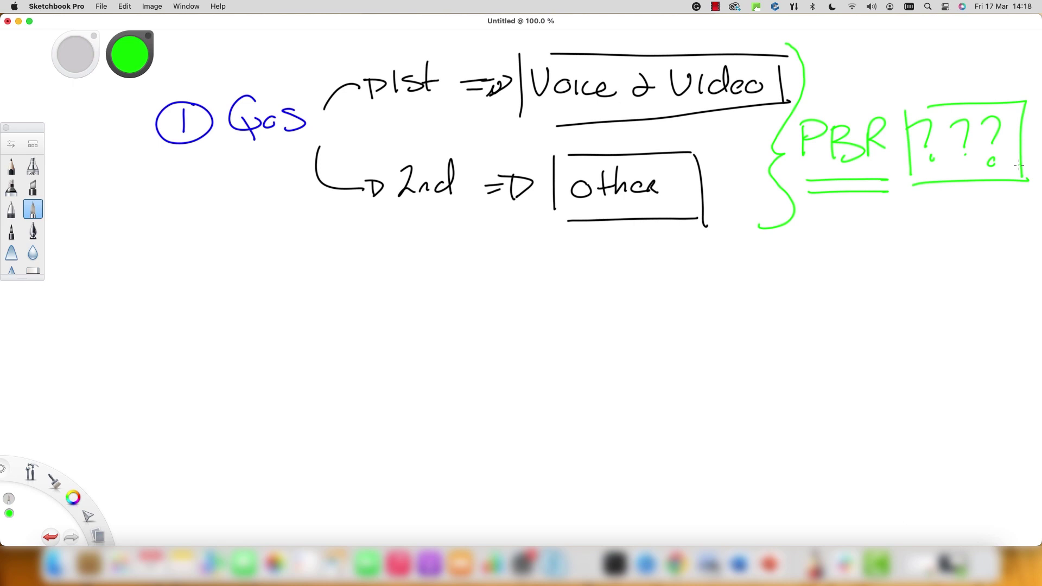
Switch to blue and add a circled 2 with '+ PBR' below QoS
left_click_drag(74, 499, 57, 521)
mouse_move(170, 236)
left_mouse_down()
mouse_move(190, 256)
mouse_move(201, 247)
left_mouse_up()
left_click_drag(258, 167, 259, 194)
left_click_drag(247, 182, 275, 179)
mouse_move(233, 227)
left_mouse_down()
mouse_move(234, 255)
mouse_move(236, 244)
mouse_move(255, 253)
left_mouse_up()
mouse_move(256, 228)
left_mouse_down()
mouse_move(262, 253)
mouse_move(288, 250)
left_mouse_up()
left_click_drag(287, 225, 300, 250)
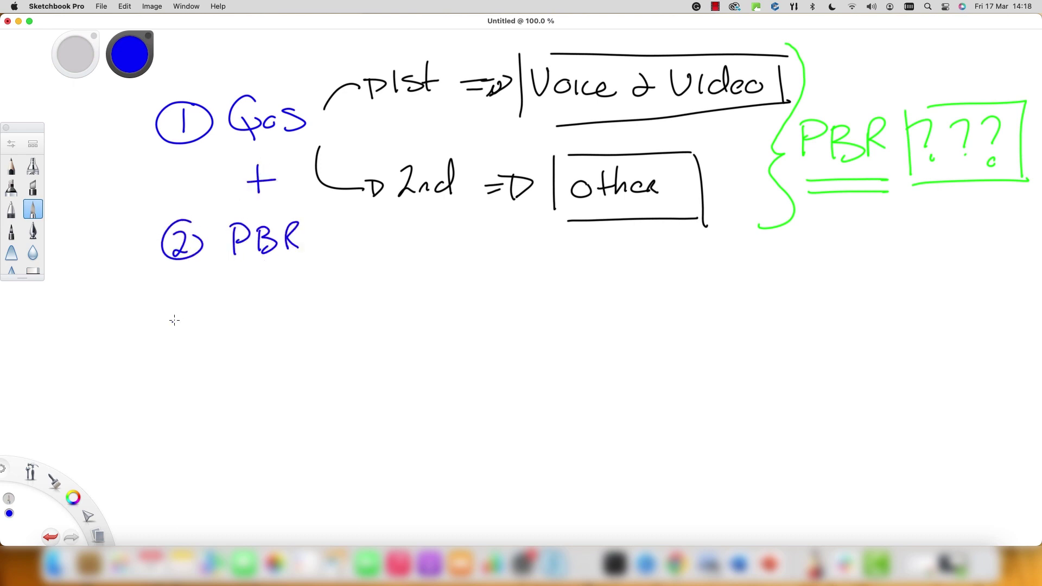
Add a circled 3 with '+ MPLS + TE' below PBR
mouse_move(171, 320)
left_mouse_down()
mouse_move(179, 343)
mouse_move(196, 333)
left_mouse_up()
mouse_move(273, 275)
left_mouse_down()
mouse_move(272, 302)
mouse_move(283, 290)
left_mouse_up()
mouse_move(240, 344)
left_mouse_down()
mouse_move(240, 327)
mouse_move(266, 344)
left_mouse_up()
mouse_move(272, 344)
left_mouse_down()
mouse_move(273, 332)
mouse_move(296, 342)
left_mouse_up()
mouse_move(313, 322)
left_mouse_down()
mouse_move(299, 342)
mouse_move(335, 345)
left_mouse_up()
left_click(337, 320)
left_click_drag(332, 331, 349, 329)
mouse_move(363, 320)
left_mouse_down()
mouse_move(361, 342)
mouse_move(372, 319)
mouse_move(393, 342)
left_mouse_up()
left_click_drag(380, 330, 392, 329)
Add a circled 4 with '+ CLOUD' below MPLS
mouse_move(185, 385)
left_mouse_down()
mouse_move(182, 408)
mouse_move(199, 411)
left_mouse_up()
left_click_drag(193, 404, 194, 423)
mouse_move(183, 381)
left_mouse_down()
mouse_move(170, 400)
mouse_move(212, 399)
left_mouse_up()
left_click_drag(284, 364, 281, 387)
mouse_move(276, 379)
left_mouse_down()
mouse_move(295, 375)
mouse_move(265, 428)
left_mouse_up()
mouse_move(272, 403)
left_mouse_down()
mouse_move(282, 429)
mouse_move(293, 417)
mouse_move(325, 428)
mouse_move(345, 408)
mouse_move(333, 428)
left_mouse_up()
left_click(372, 421)
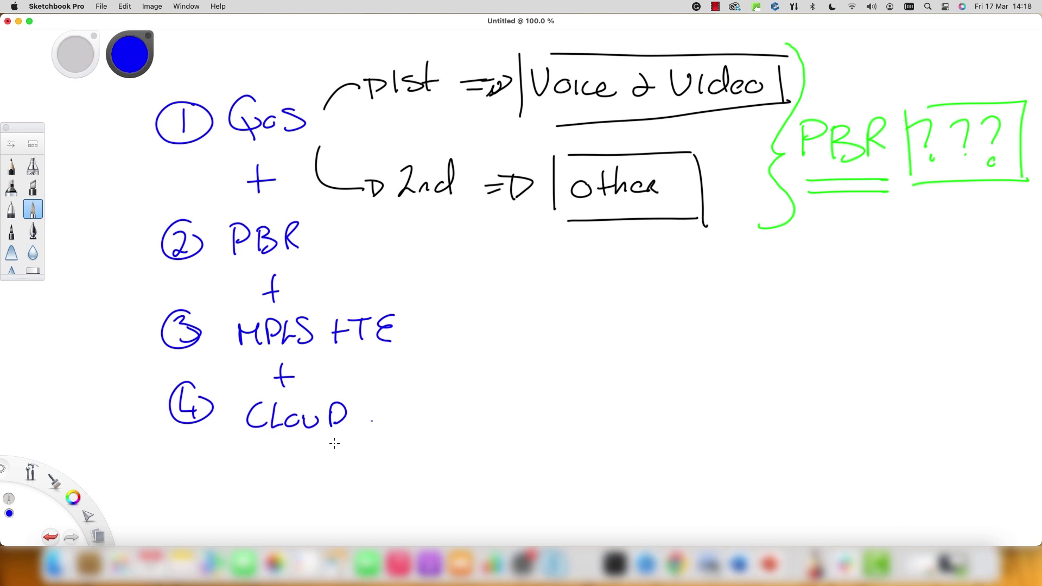
Draw a blue curved arrow up-right from CLOUD, hatch its head, and begin 'SD-'
mouse_move(237, 448)
left_mouse_down()
mouse_move(246, 476)
mouse_move(543, 374)
mouse_move(562, 341)
mouse_move(555, 375)
left_mouse_up()
mouse_move(537, 356)
left_mouse_down()
mouse_move(542, 378)
mouse_move(540, 356)
mouse_move(554, 350)
left_mouse_up()
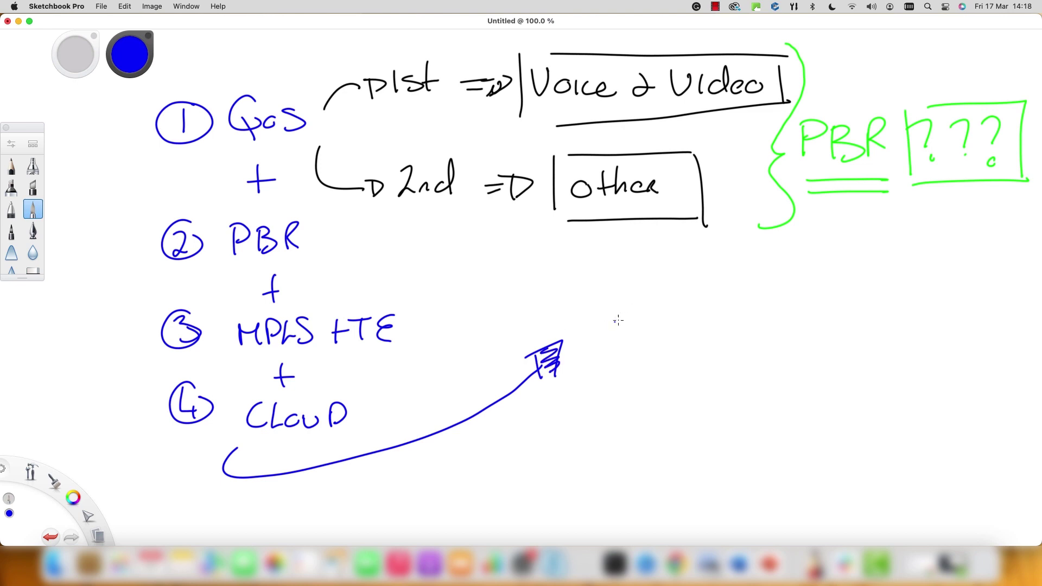
mouse_move(624, 320)
left_mouse_down()
mouse_move(605, 350)
mouse_move(662, 327)
mouse_move(643, 349)
left_mouse_up()
mouse_move(668, 337)
left_mouse_down()
mouse_move(694, 335)
mouse_move(704, 347)
mouse_move(739, 325)
mouse_move(741, 343)
left_mouse_up()
mouse_move(744, 332)
left_mouse_down()
mouse_move(772, 341)
mouse_move(790, 314)
left_mouse_up()
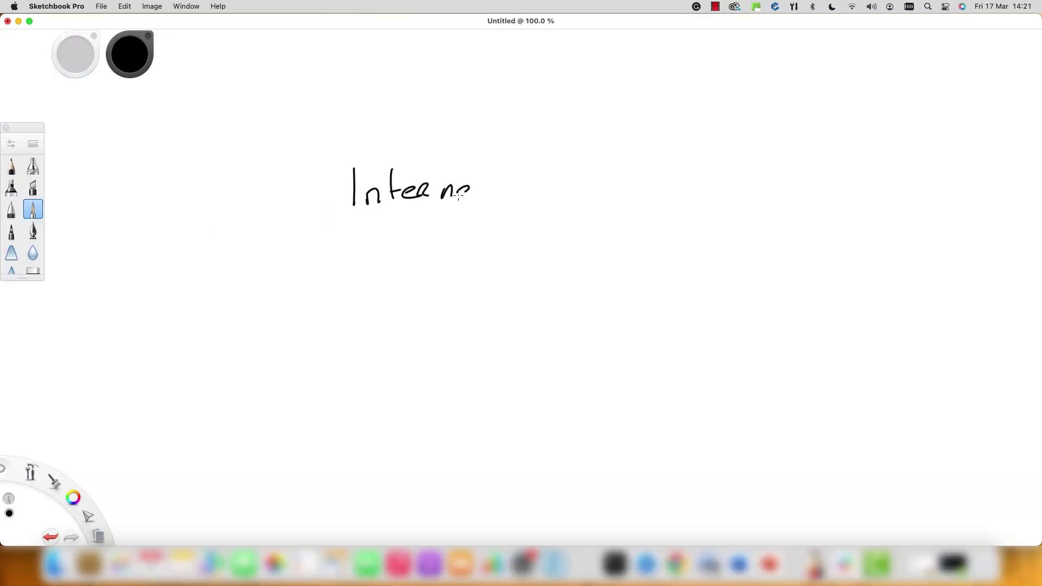
Finish writing 'Internet' and draw a box around it
left_click_drag(481, 159, 482, 196)
left_click_drag(477, 188, 495, 181)
left_click_drag(333, 157, 330, 216)
left_click_drag(338, 225, 541, 231)
mouse_move(337, 145)
left_mouse_down()
mouse_move(539, 143)
mouse_move(533, 218)
left_mouse_up()
mouse_move(344, 298)
left_mouse_down()
mouse_move(343, 330)
mouse_move(391, 328)
left_mouse_up()
Write 'MPLS' below the Internet box and box it
left_click_drag(391, 304, 396, 315)
left_click_drag(416, 295, 432, 320)
mouse_move(454, 298)
left_mouse_down()
mouse_move(437, 302)
mouse_move(441, 326)
left_mouse_up()
mouse_move(333, 275)
left_mouse_down()
mouse_move(329, 343)
mouse_move(524, 344)
mouse_move(506, 271)
mouse_move(511, 344)
left_mouse_up()
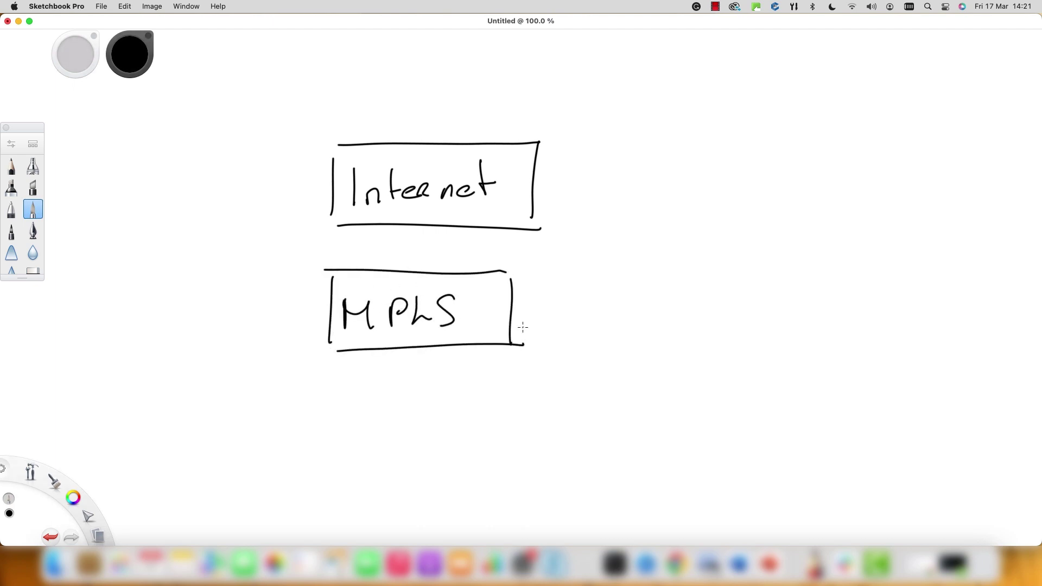
Switch to red and draw an arrow from the Internet box to 'No SLA'
left_click(73, 497)
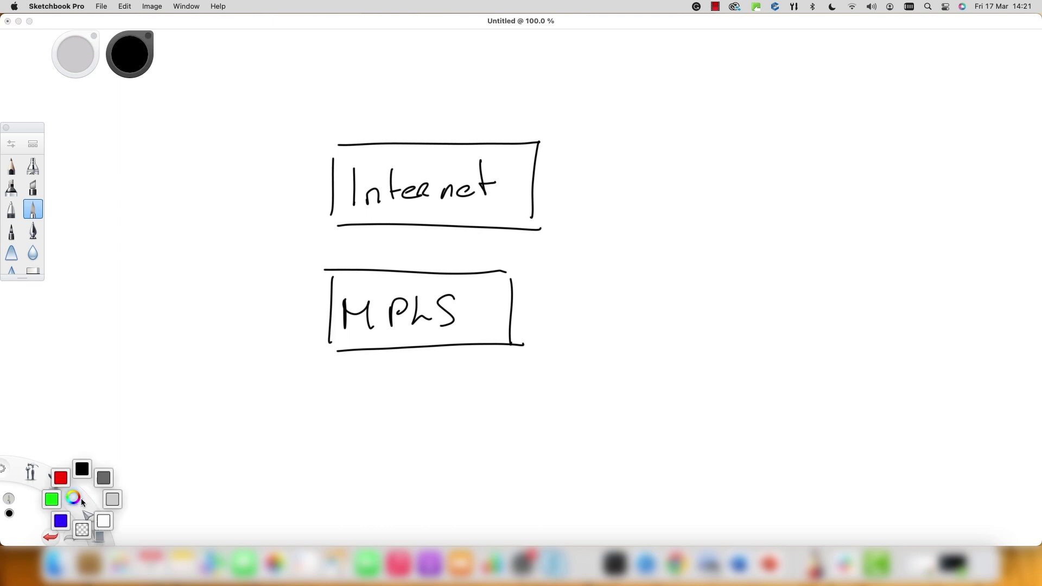
left_click(58, 478)
mouse_move(533, 188)
left_mouse_down()
mouse_move(609, 167)
mouse_move(595, 180)
mouse_move(603, 153)
mouse_move(597, 162)
left_mouse_up()
mouse_move(628, 140)
left_mouse_down()
mouse_move(630, 172)
mouse_move(656, 143)
mouse_move(672, 155)
left_mouse_up()
mouse_move(733, 146)
left_mouse_down()
mouse_move(715, 166)
mouse_move(756, 165)
left_mouse_up()
mouse_move(755, 166)
left_mouse_down()
mouse_move(770, 137)
mouse_move(777, 166)
left_mouse_up()
Draw a red arrow from the MPLS box to 'SLA'
left_click_drag(752, 158, 786, 152)
mouse_move(515, 319)
left_mouse_down()
mouse_move(637, 313)
mouse_move(620, 319)
left_mouse_up()
mouse_move(648, 291)
left_mouse_down()
mouse_move(663, 310)
mouse_move(701, 298)
left_mouse_up()
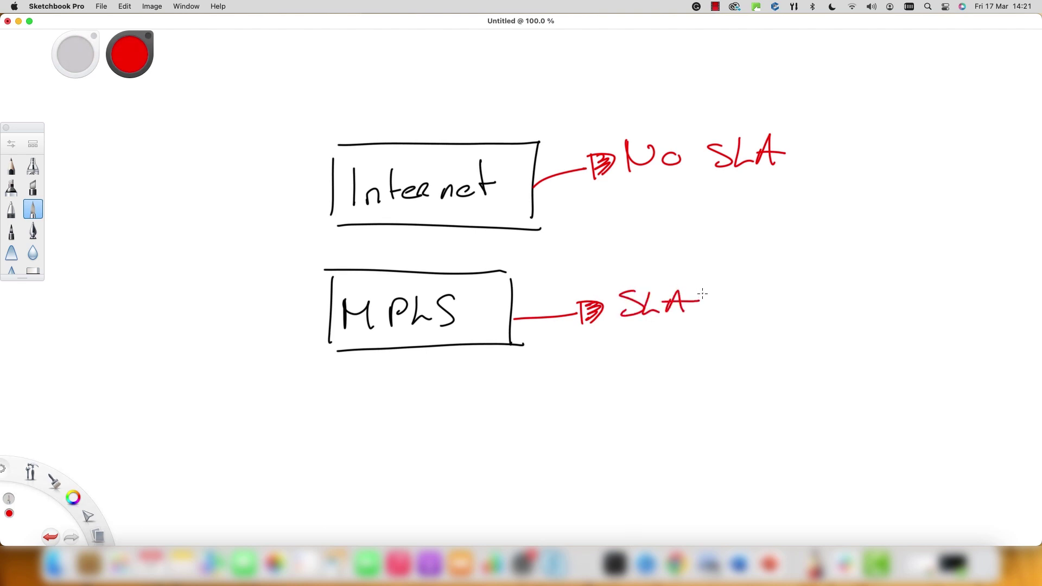
In green, circle both boxes and write 'App Aware Routing' to the left
mouse_move(77, 499)
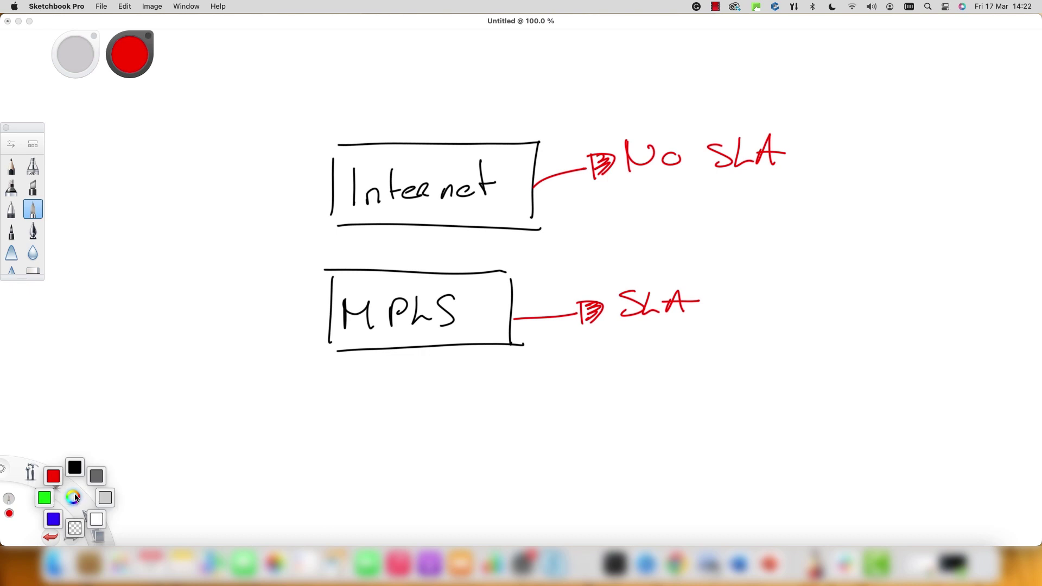
left_click(44, 498)
mouse_move(518, 98)
left_mouse_down()
mouse_move(386, 102)
mouse_move(433, 384)
mouse_move(556, 129)
mouse_move(470, 111)
left_mouse_up()
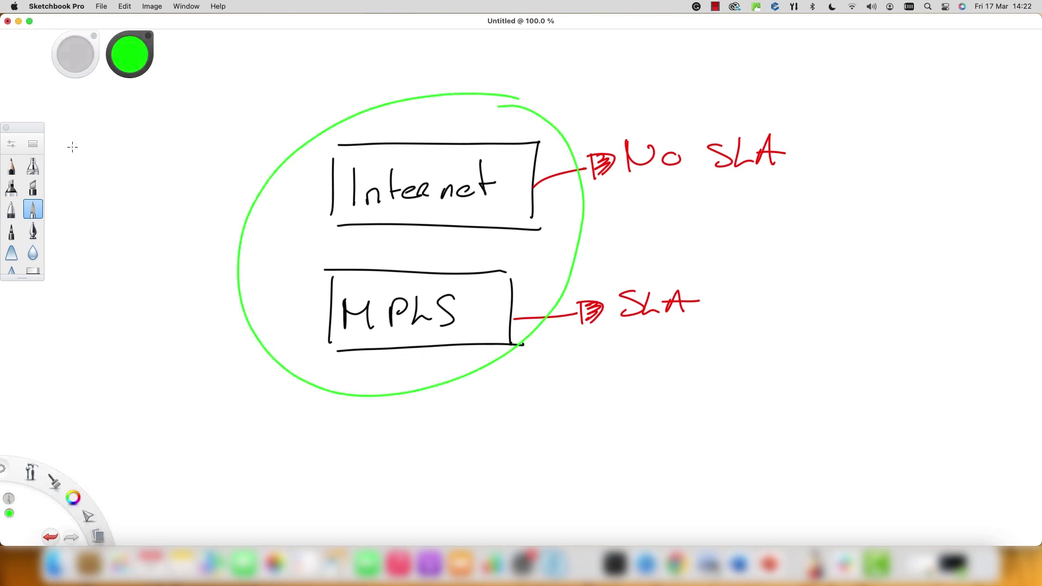
mouse_move(73, 169)
left_mouse_down()
mouse_move(80, 133)
mouse_move(86, 166)
left_mouse_up()
left_click_drag(75, 155, 90, 152)
mouse_move(95, 166)
left_mouse_down()
mouse_move(95, 143)
mouse_move(99, 155)
left_mouse_up()
mouse_move(115, 142)
left_mouse_down()
mouse_move(115, 158)
mouse_move(202, 133)
mouse_move(247, 137)
left_mouse_up()
mouse_move(92, 192)
left_mouse_down()
mouse_move(92, 220)
mouse_move(189, 183)
left_mouse_up()
Add a green circled tick below Routing, then pick red from the colour swatches
mouse_move(176, 240)
left_mouse_down()
mouse_move(191, 263)
mouse_move(214, 241)
left_mouse_up()
left_click_drag(209, 238, 215, 240)
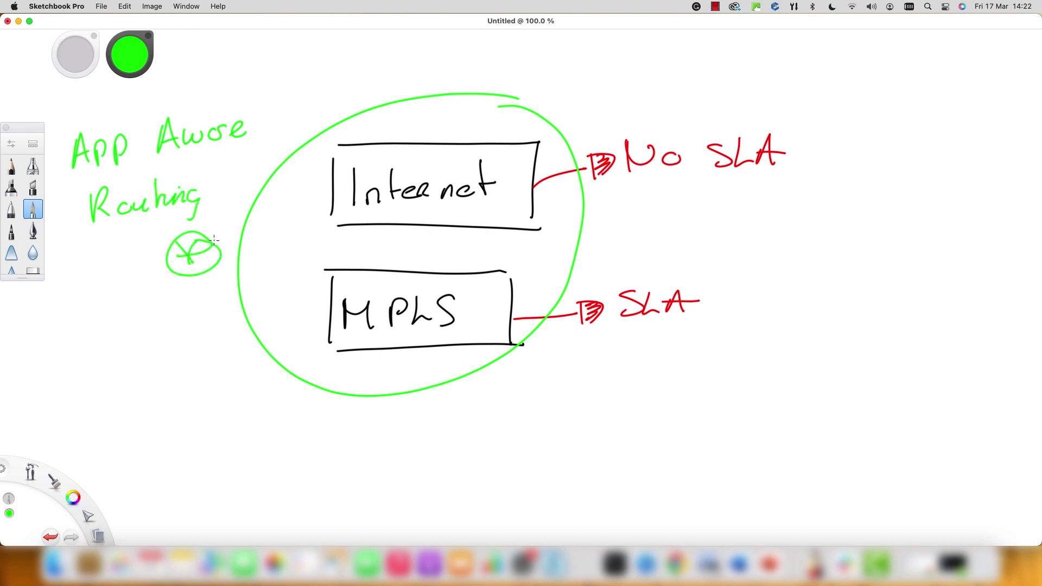
left_click(73, 498)
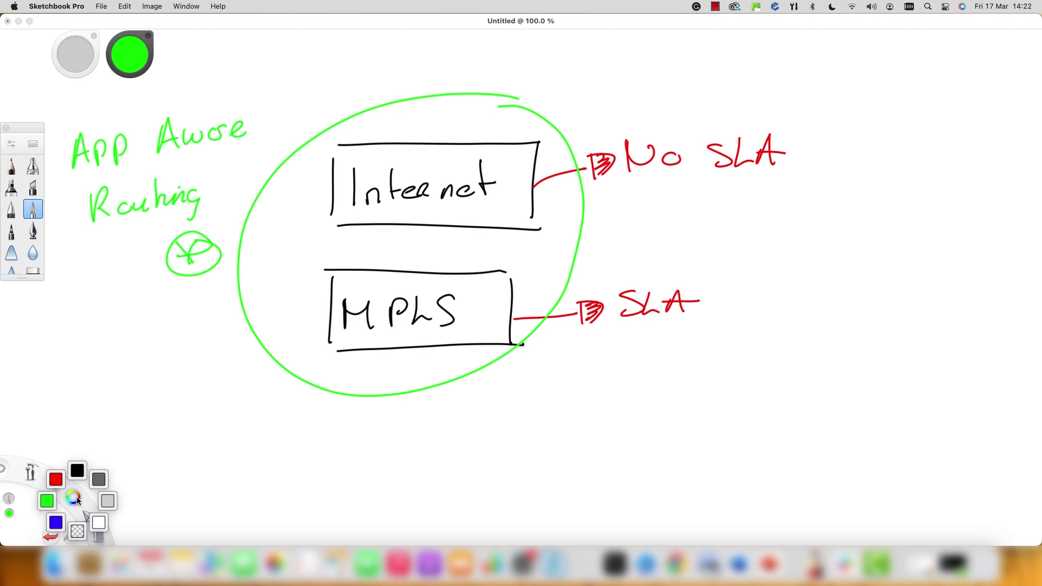
left_click(54, 477)
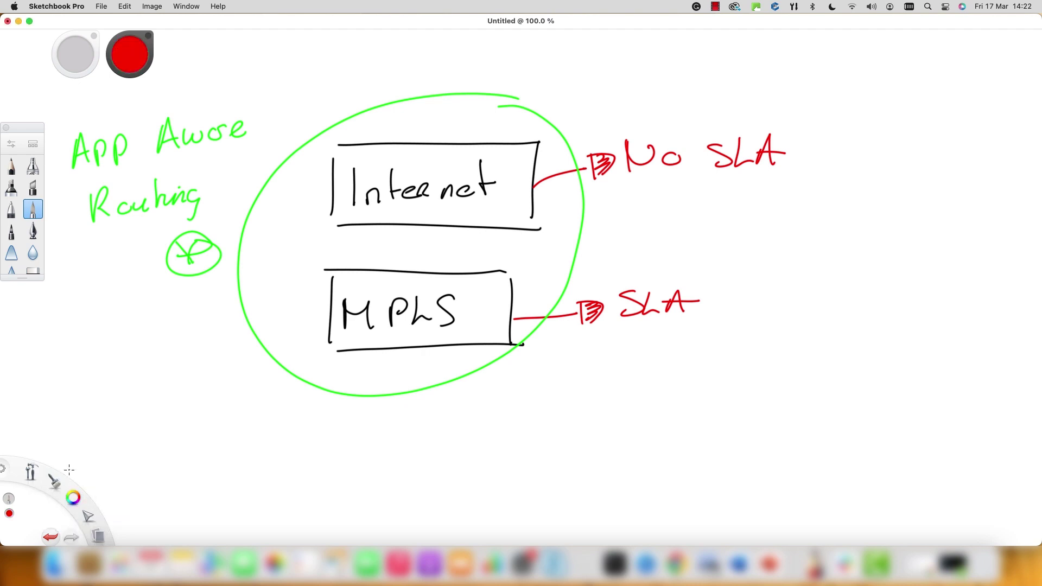
left_click(74, 498)
Switch to dark grey, draw a brace right of the SLA notes, and write 'Active/'
left_click(83, 474)
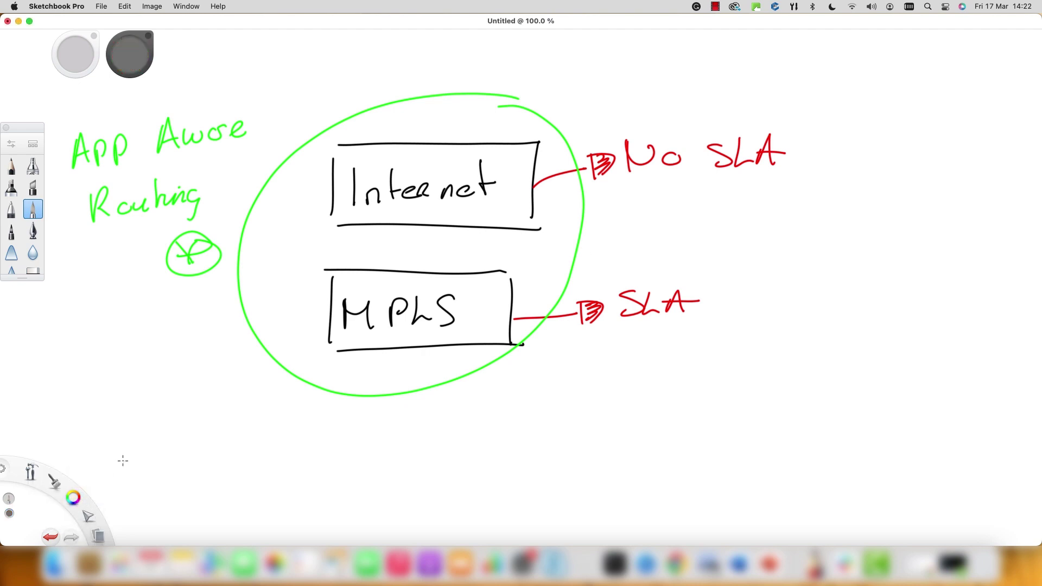
mouse_move(755, 92)
left_mouse_down()
mouse_move(775, 210)
mouse_move(757, 372)
mouse_move(721, 381)
left_mouse_up()
mouse_move(813, 233)
left_mouse_down()
mouse_move(835, 228)
mouse_move(839, 214)
left_mouse_up()
left_click_drag(861, 210, 859, 229)
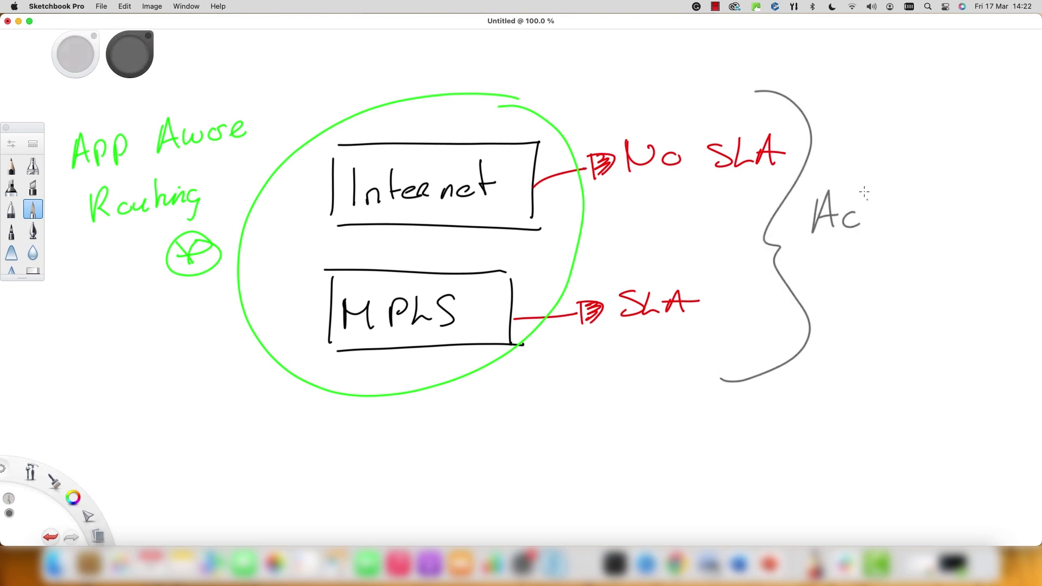
left_click_drag(865, 188, 867, 228)
left_click_drag(856, 212, 912, 220)
left_click_drag(886, 202, 897, 201)
left_click_drag(939, 170, 921, 251)
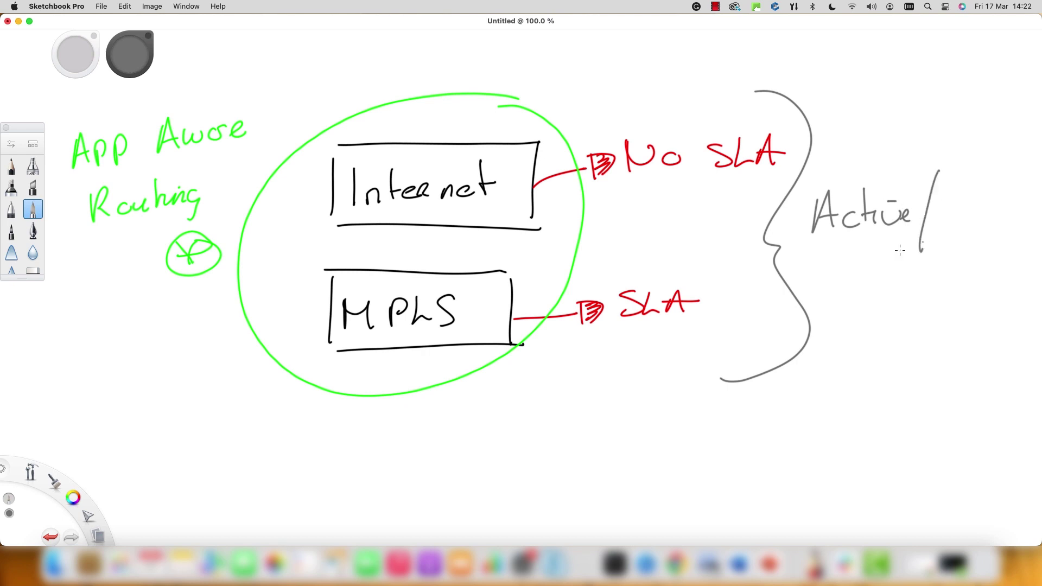
Write the second 'Active', underline it twice, and add a circled tick
mouse_move(824, 310)
left_mouse_down()
mouse_move(842, 307)
mouse_move(846, 293)
left_mouse_up()
left_click_drag(862, 288, 865, 307)
left_click_drag(873, 264, 868, 306)
mouse_move(868, 288)
left_mouse_down()
mouse_move(881, 287)
mouse_move(885, 309)
left_mouse_up()
left_click_drag(885, 286, 911, 299)
left_click_drag(897, 276, 903, 283)
mouse_move(830, 329)
left_mouse_down()
mouse_move(934, 326)
mouse_move(932, 338)
left_mouse_up()
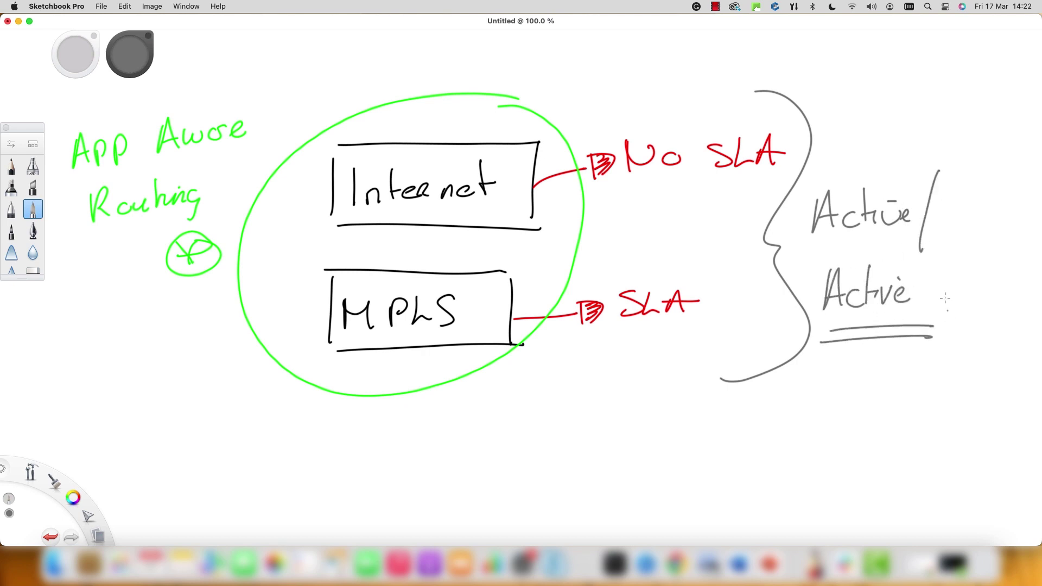
left_click_drag(945, 269, 957, 299)
left_click_drag(975, 256, 966, 252)
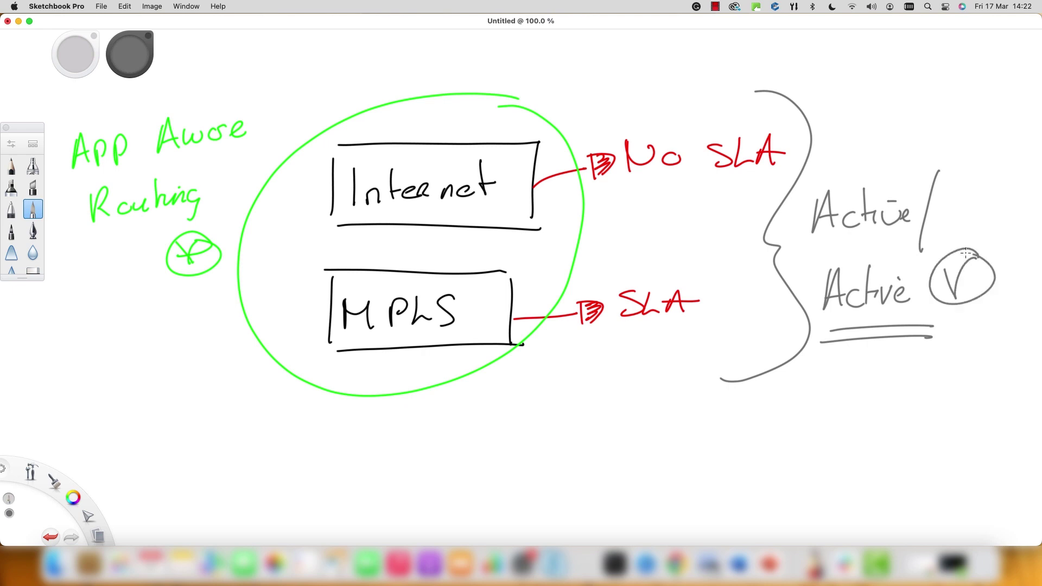